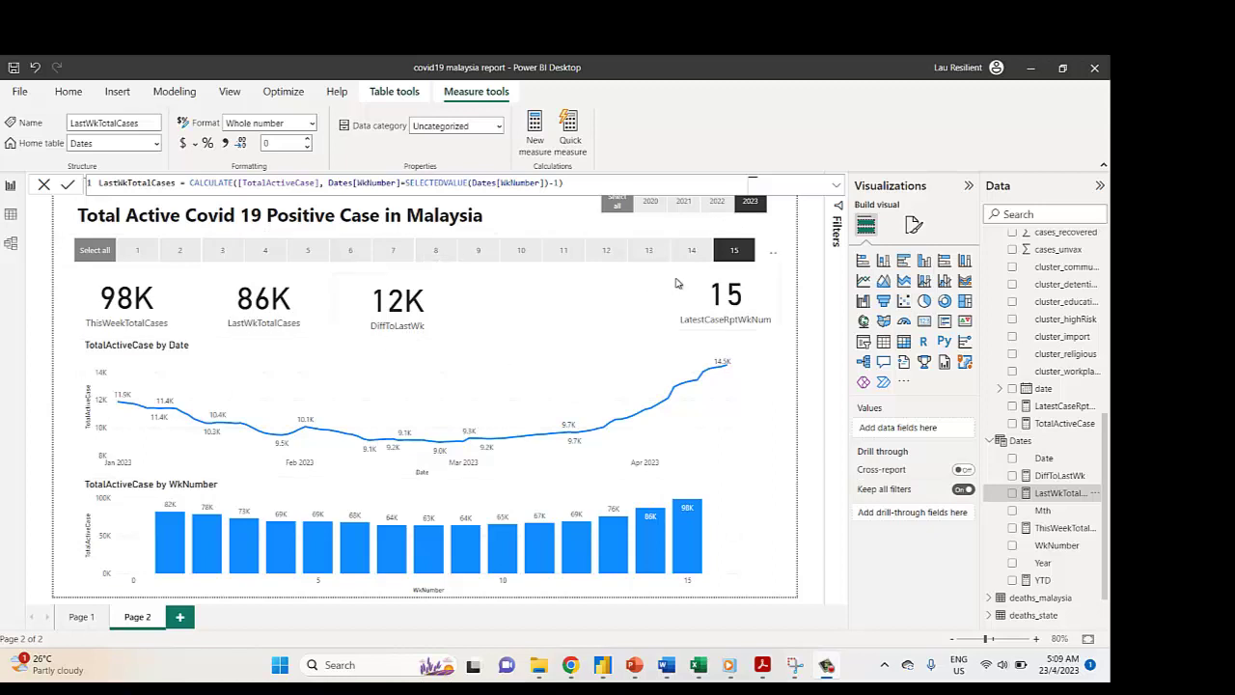
# Compare the weekly case cards of the Covid 19 report by filtering weeks 14, 13, 12, 14 and 15 in turn.
pyautogui.click(724, 258)
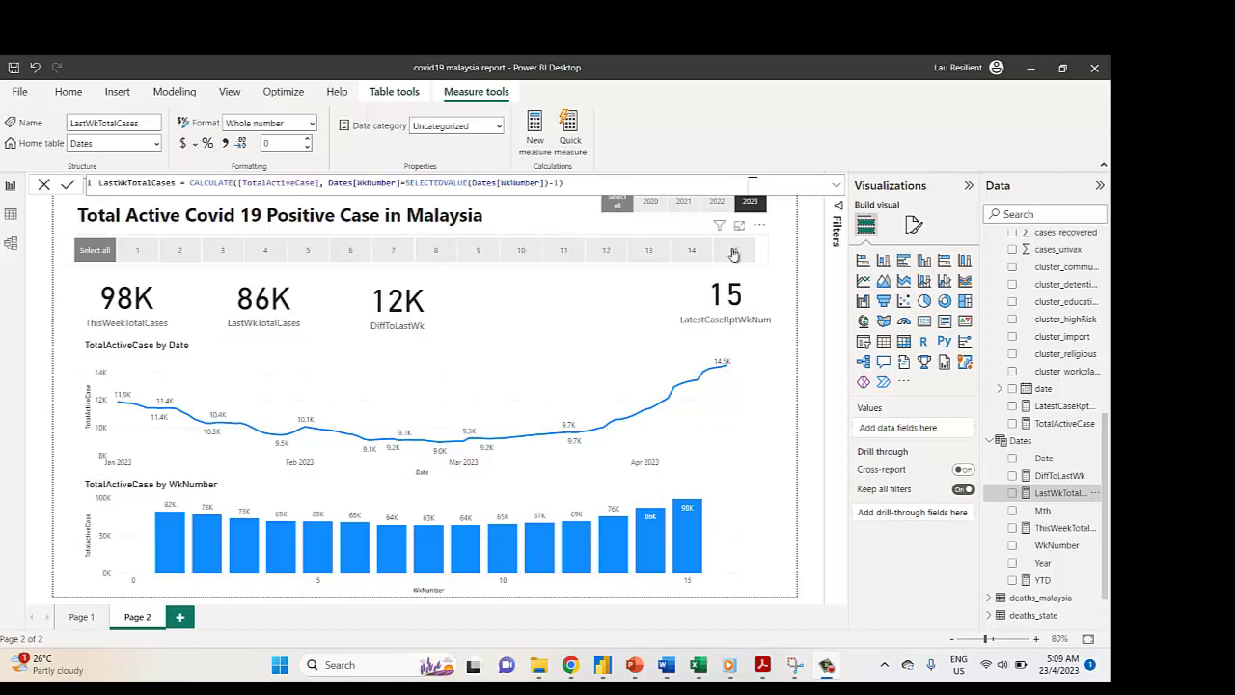
pyautogui.click(734, 253)
pyautogui.click(689, 255)
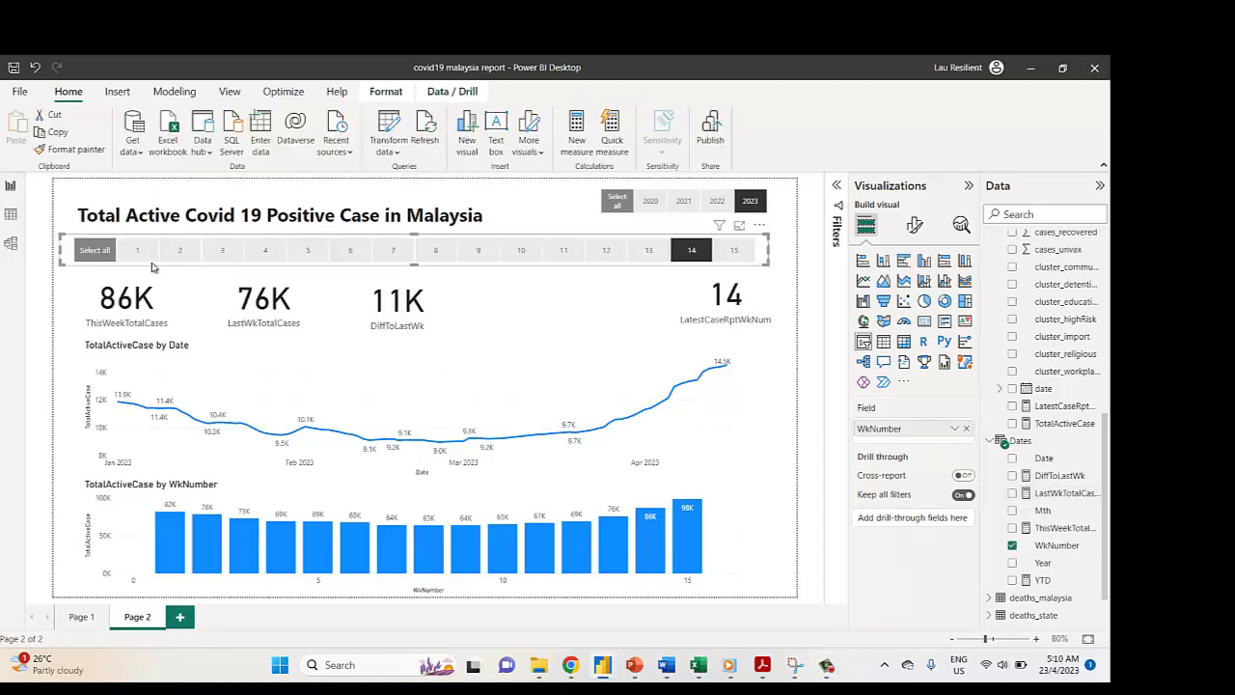
pyautogui.click(653, 252)
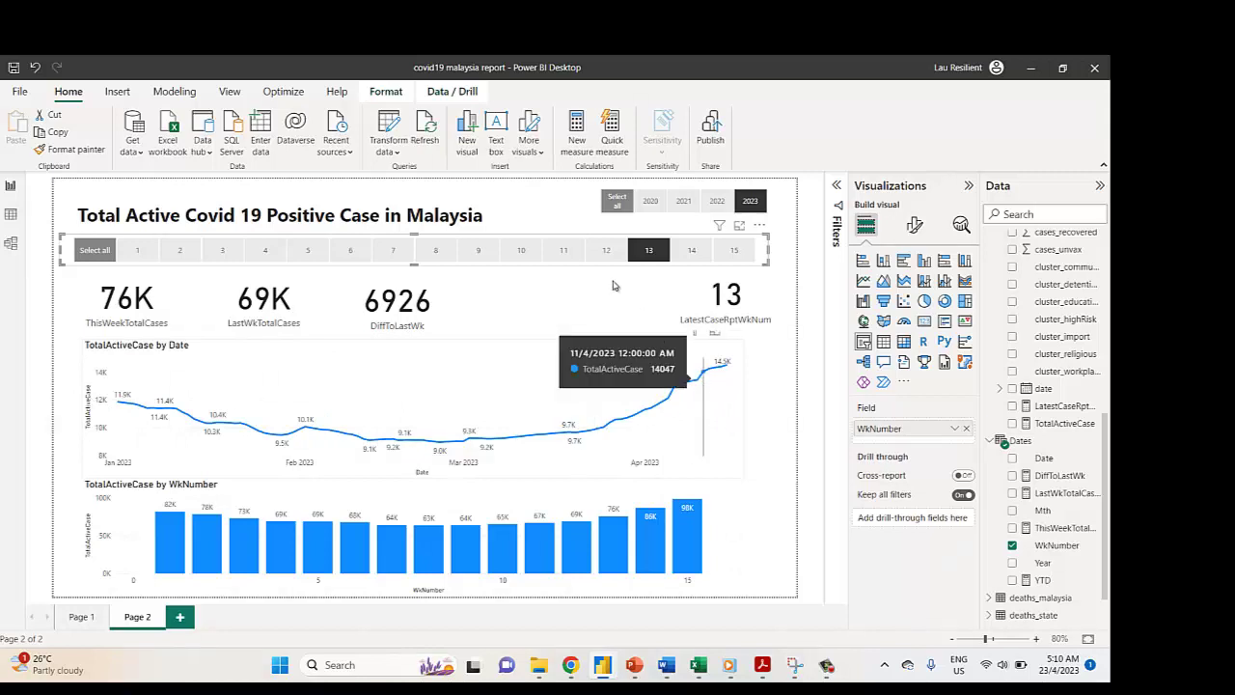
pyautogui.click(605, 251)
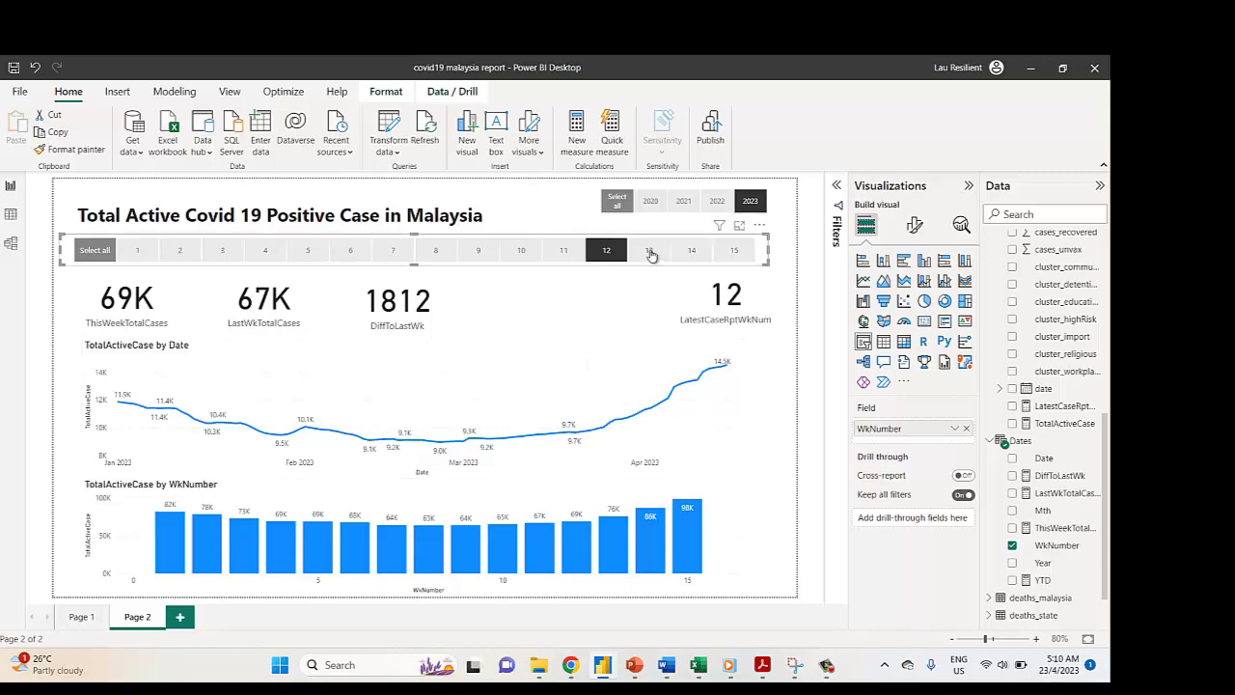
pyautogui.click(691, 251)
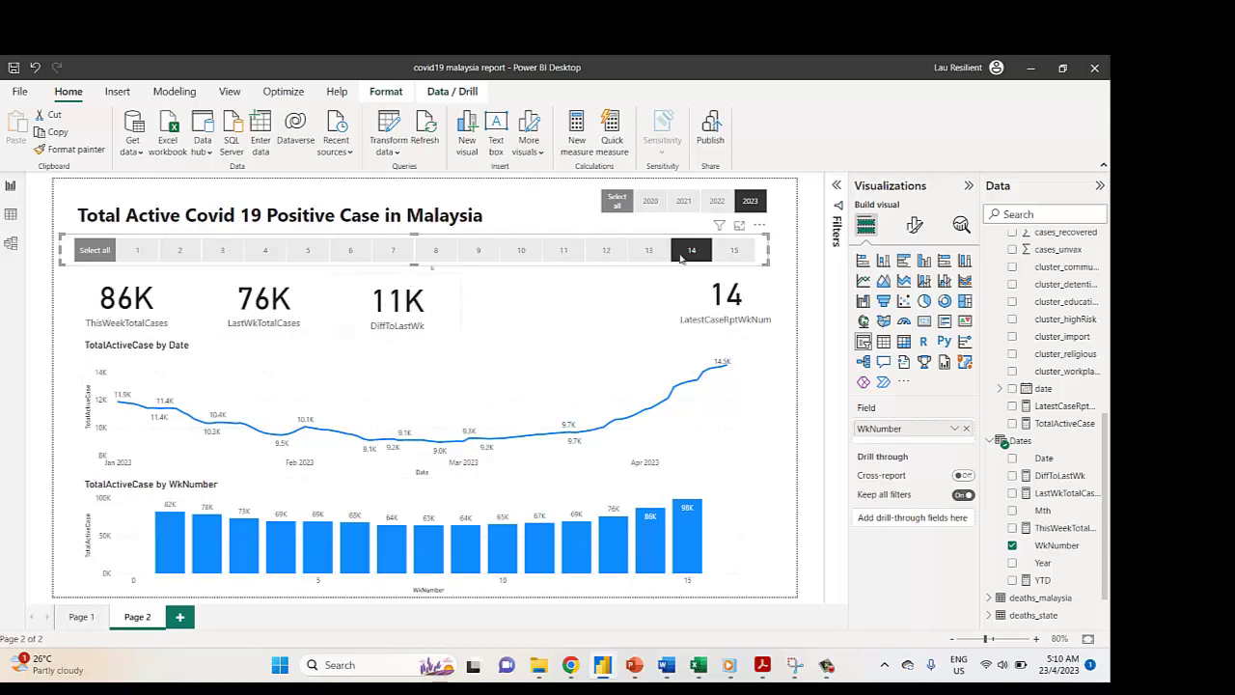
pyautogui.click(738, 252)
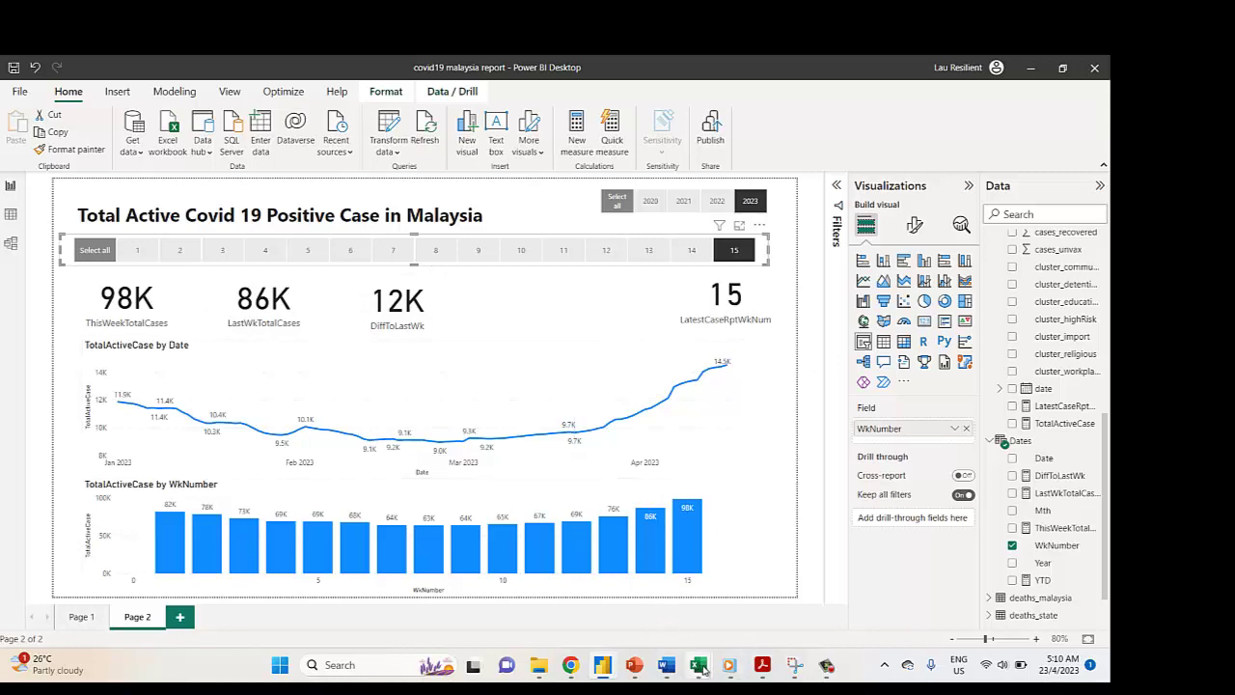
# Switch to the Excel workbook on Actual vs Plan and examine the % Change columns with and without arrow number formatting.
pyautogui.moveTo(703, 669)
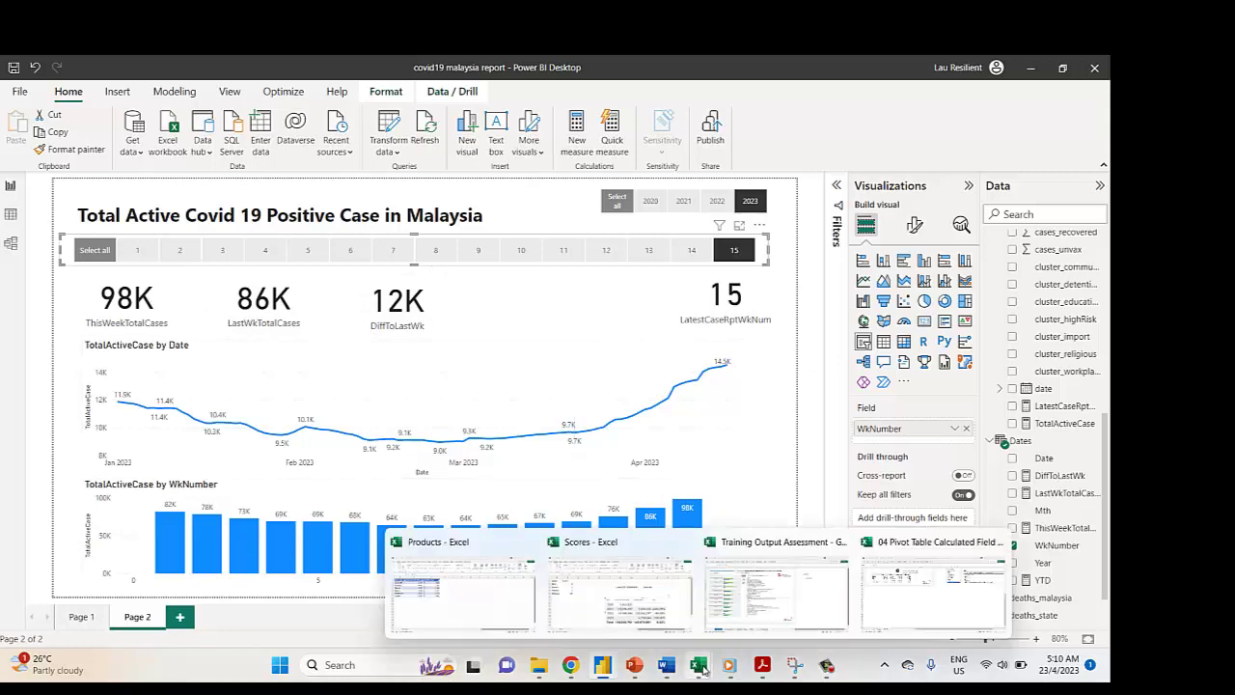
pyautogui.click(931, 590)
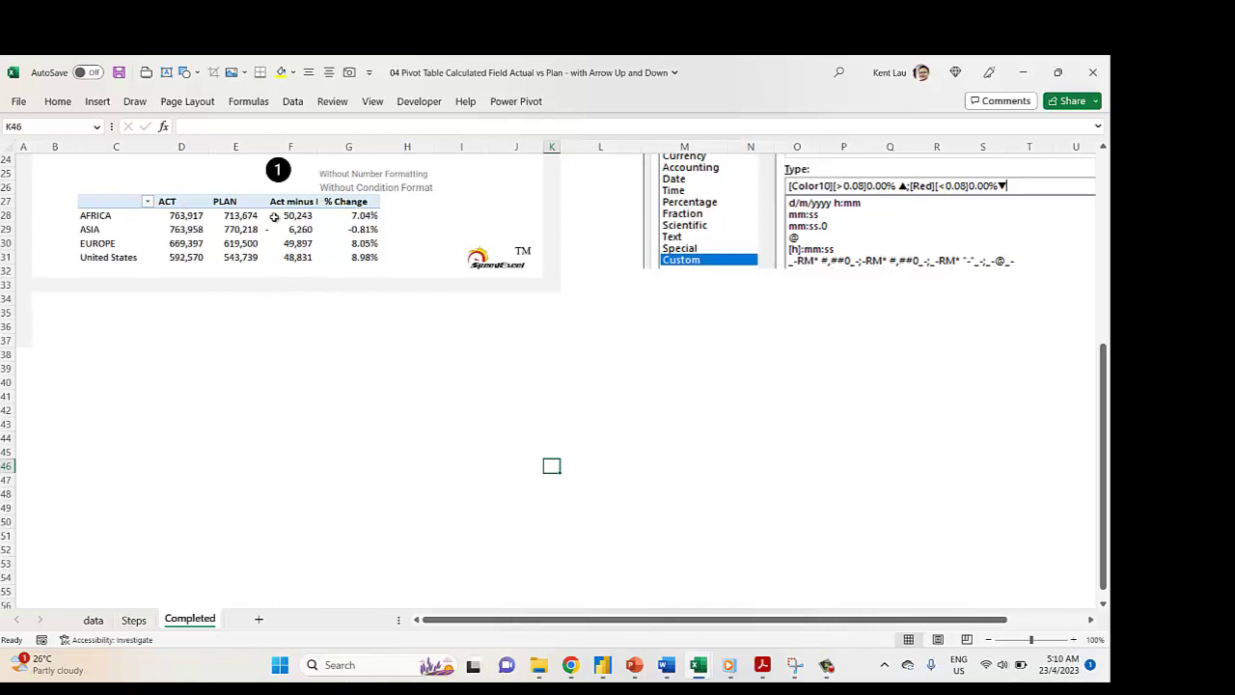
pyautogui.moveTo(274, 217)
pyautogui.moveTo(168, 229)
pyautogui.scroll(2, 338, 311)
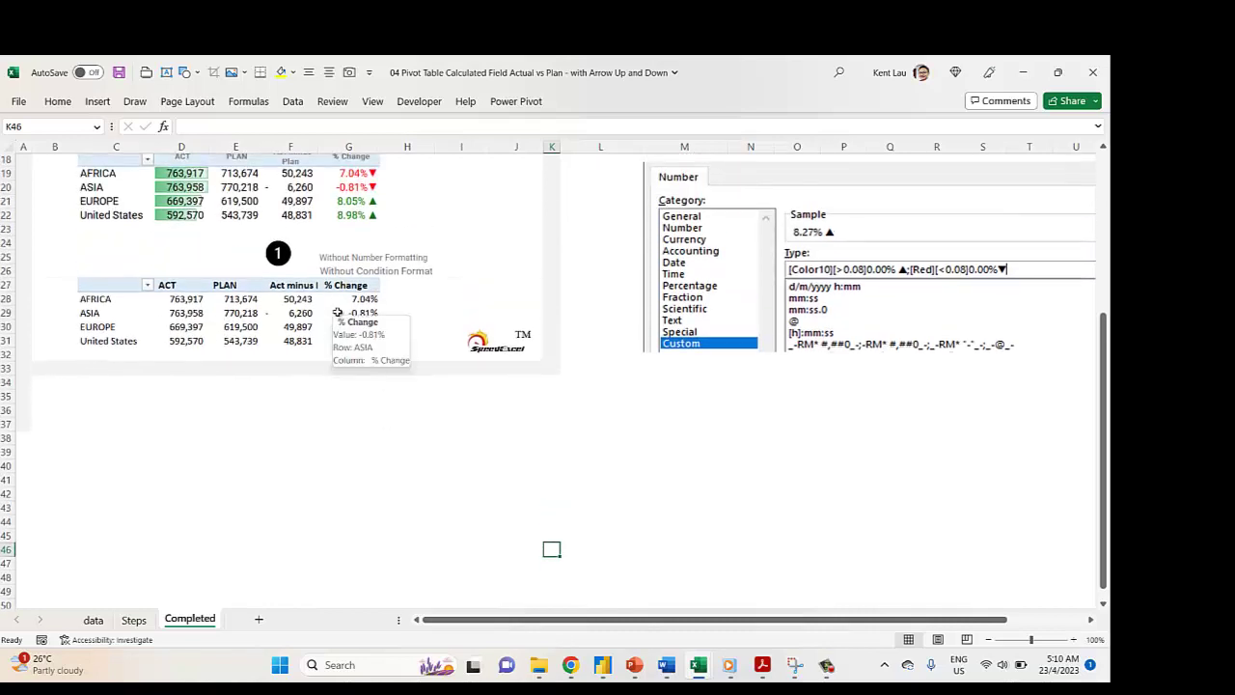
pyautogui.scroll(1, 338, 312)
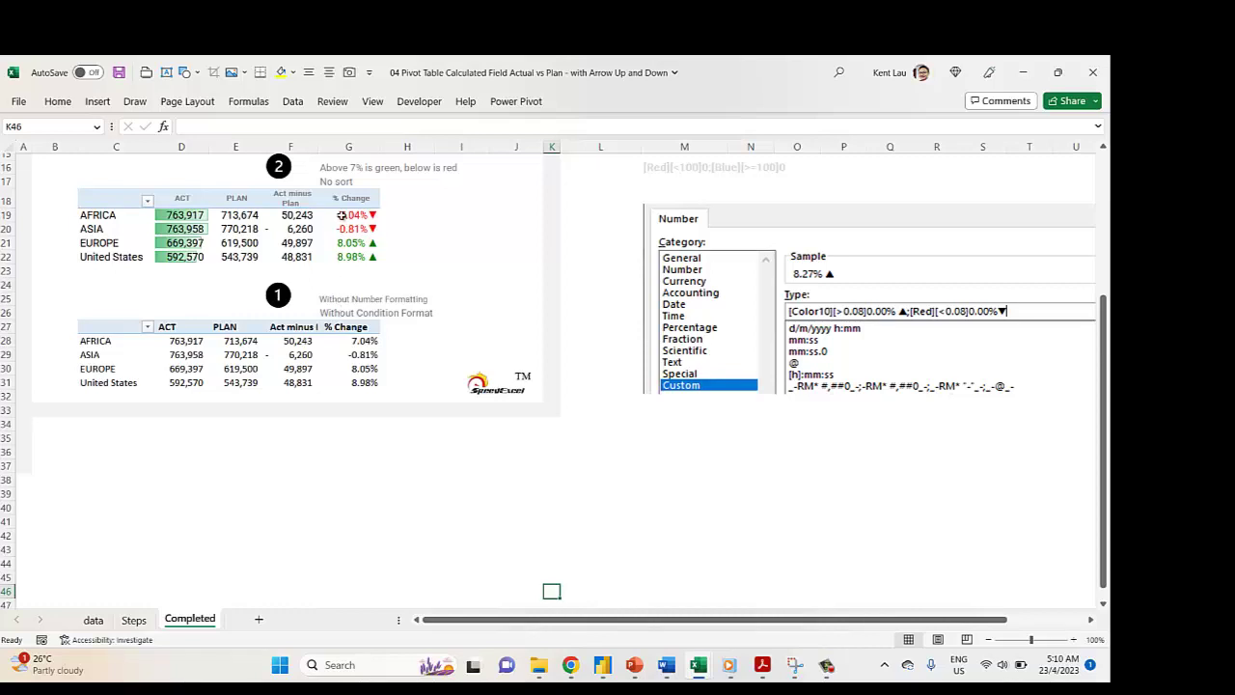
pyautogui.moveTo(342, 216)
pyautogui.moveTo(344, 242)
# Switch to the NinjaBakery Power BI report and compare the UpDownArrow card for weeks 11, 10 and 9.
pyautogui.moveTo(603, 675)
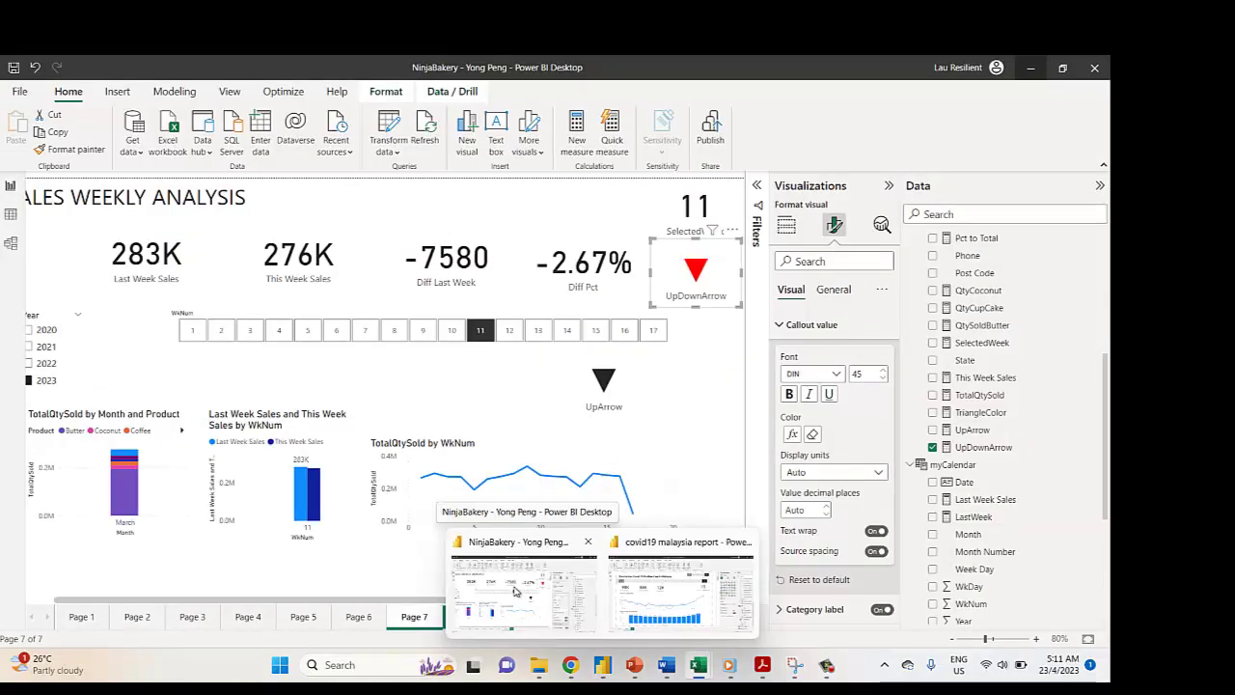
pyautogui.click(515, 592)
pyautogui.click(330, 355)
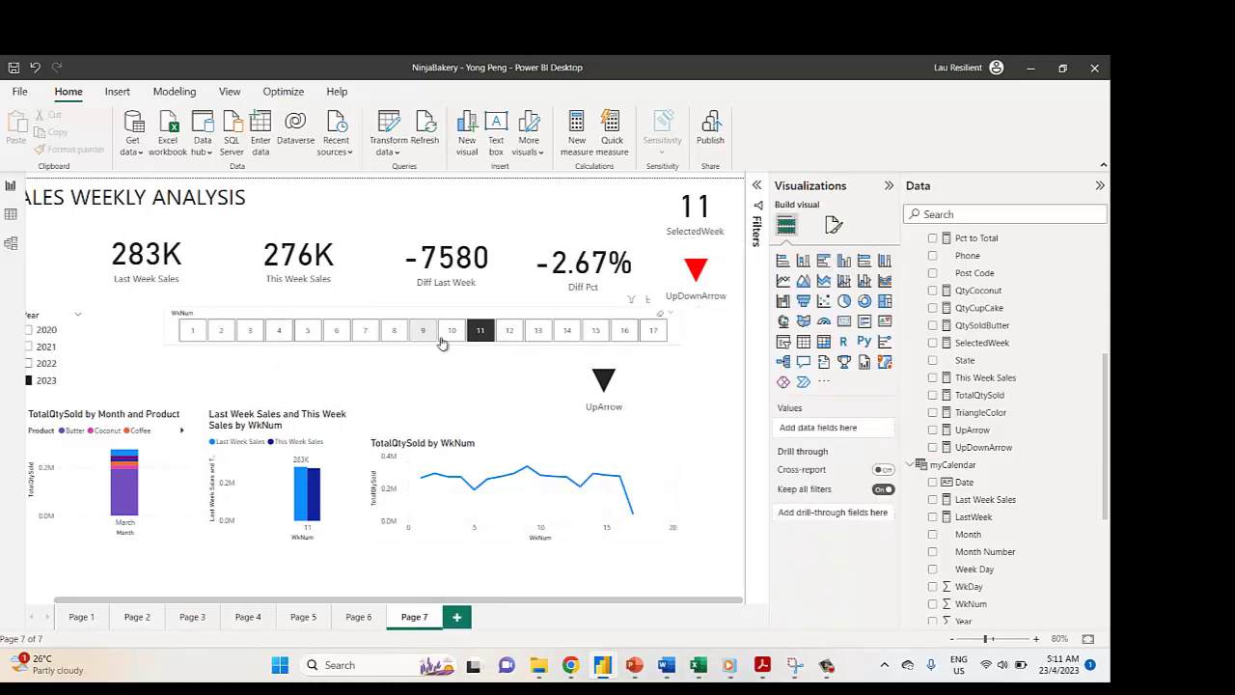
pyautogui.click(477, 332)
pyautogui.click(478, 333)
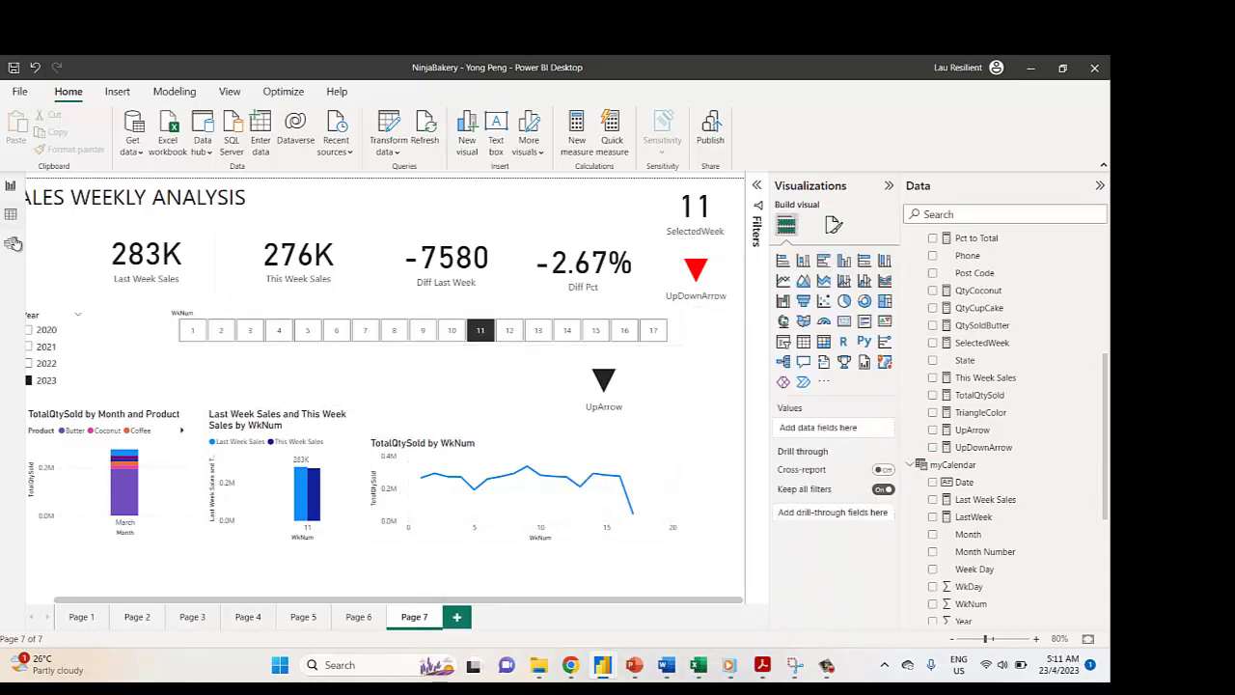
pyautogui.click(481, 330)
pyautogui.click(454, 330)
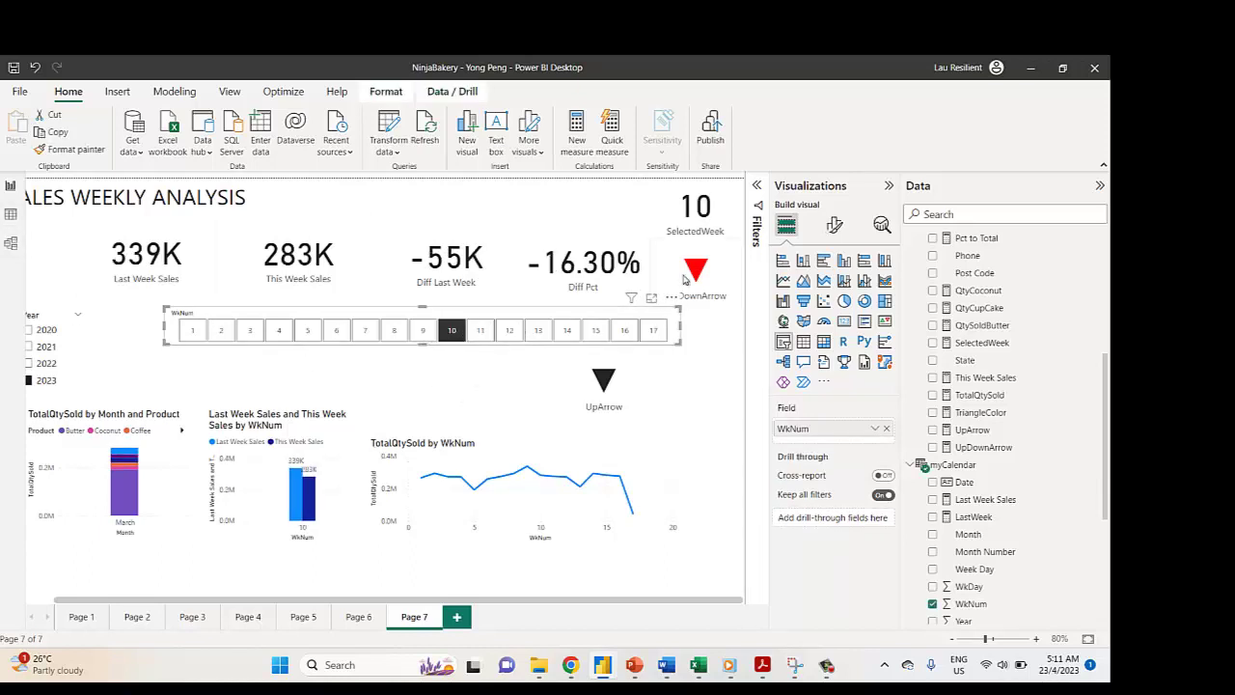
pyautogui.click(424, 331)
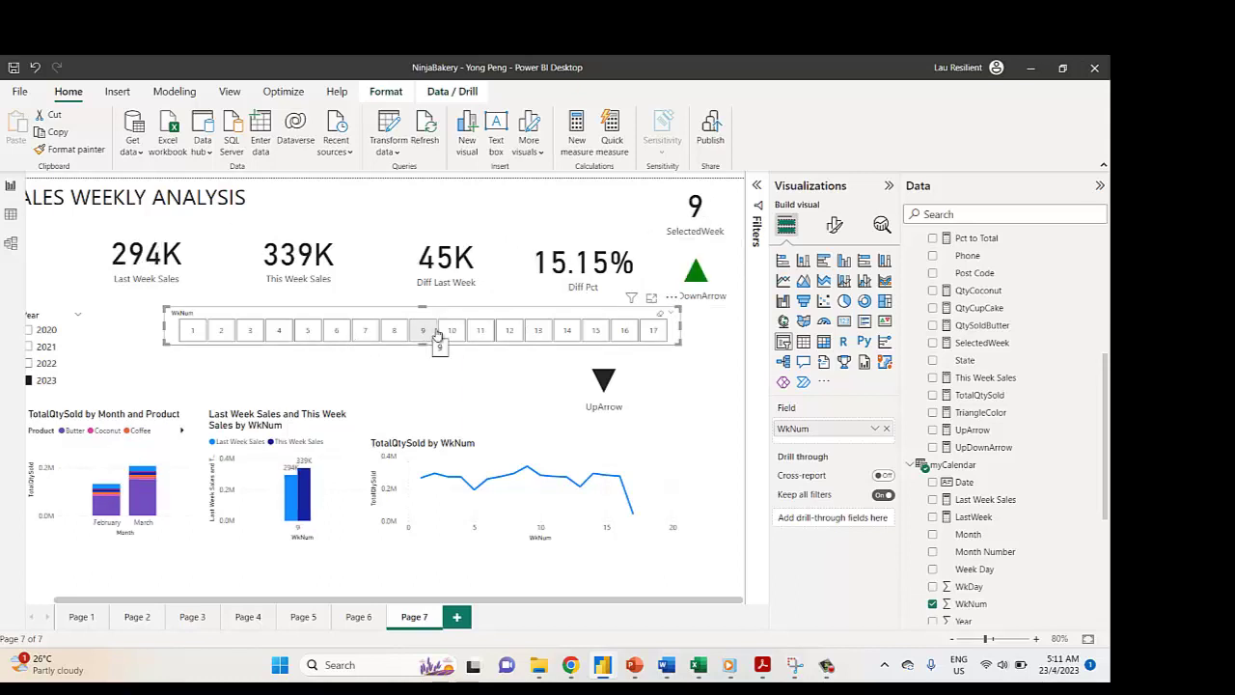
pyautogui.click(450, 331)
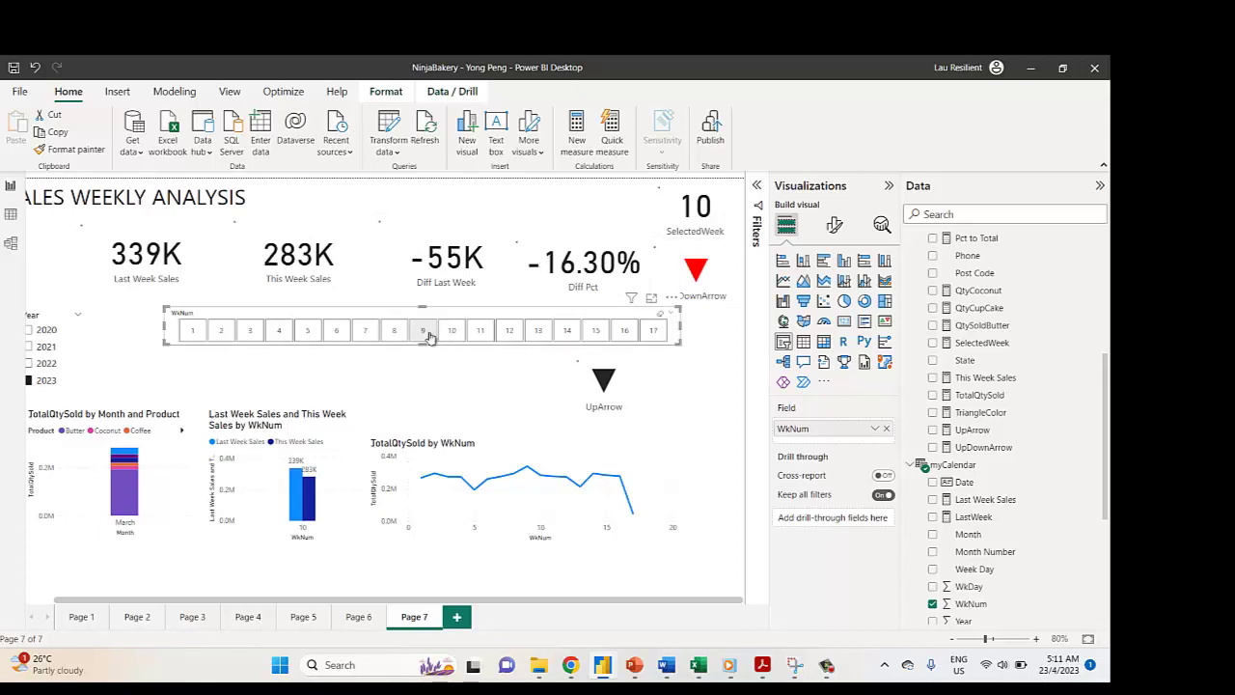
pyautogui.click(428, 334)
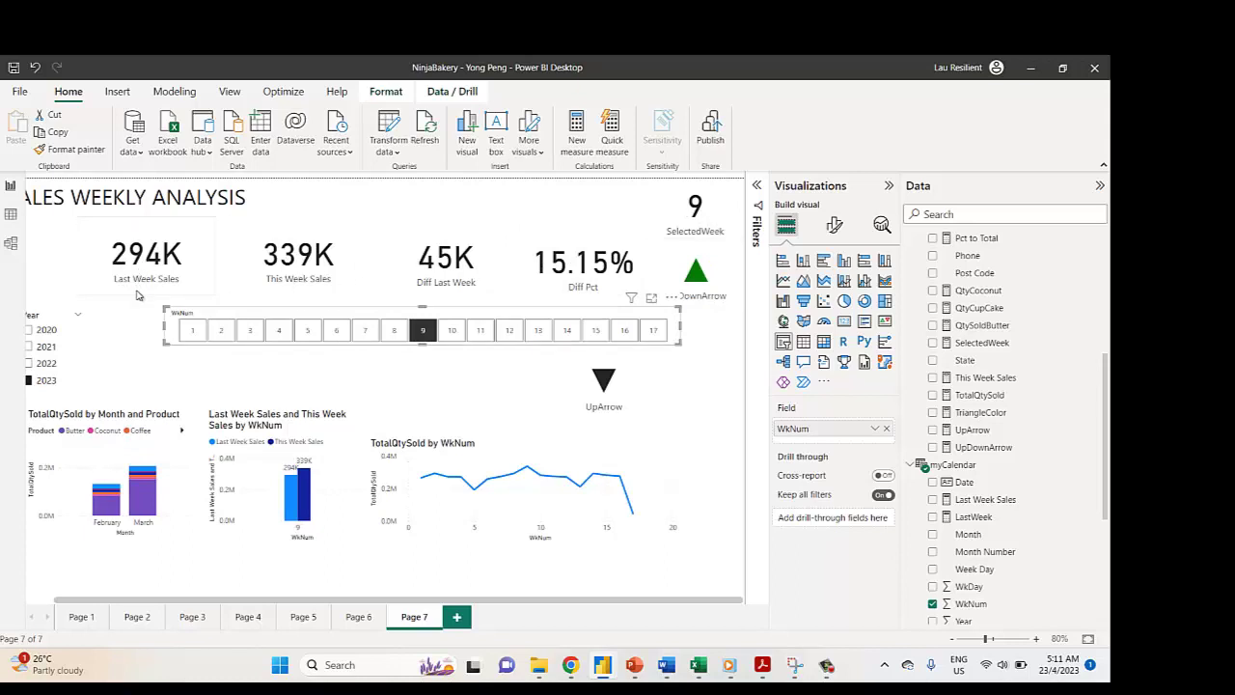
# Check the UpDownArrow card against Diff Pct by filtering the sales page to weeks 17, 16, 15 and 14.
pyautogui.click(655, 331)
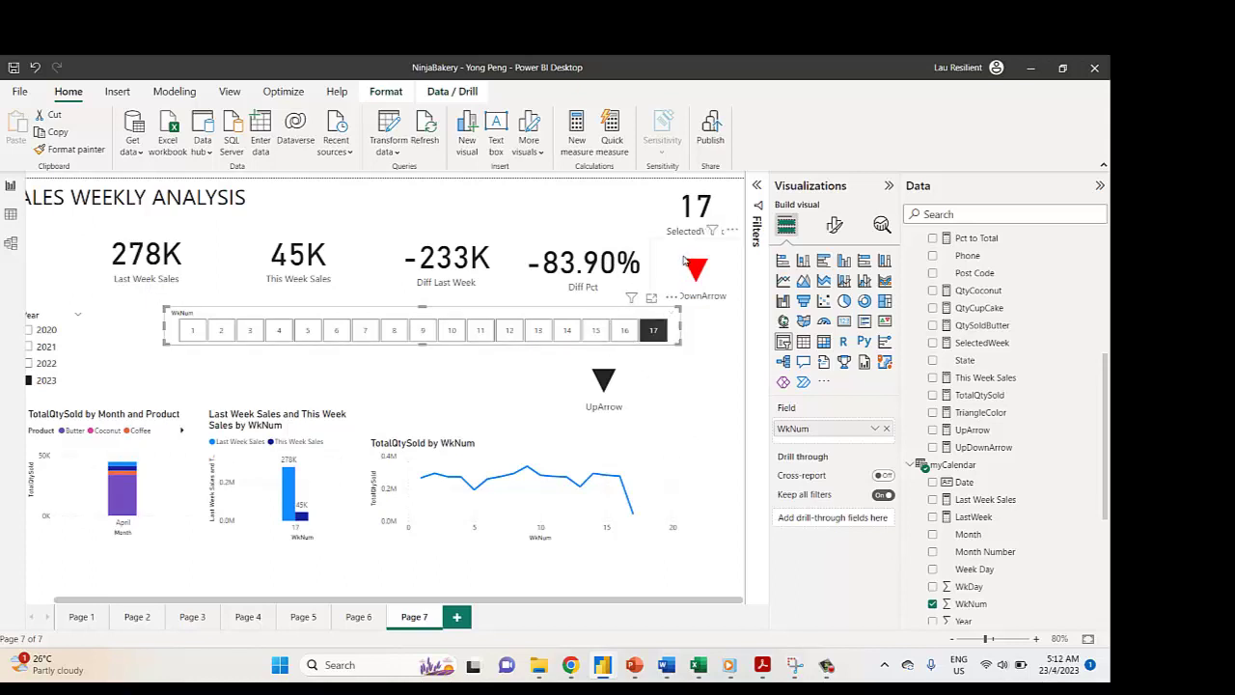
pyautogui.click(625, 333)
pyautogui.click(595, 331)
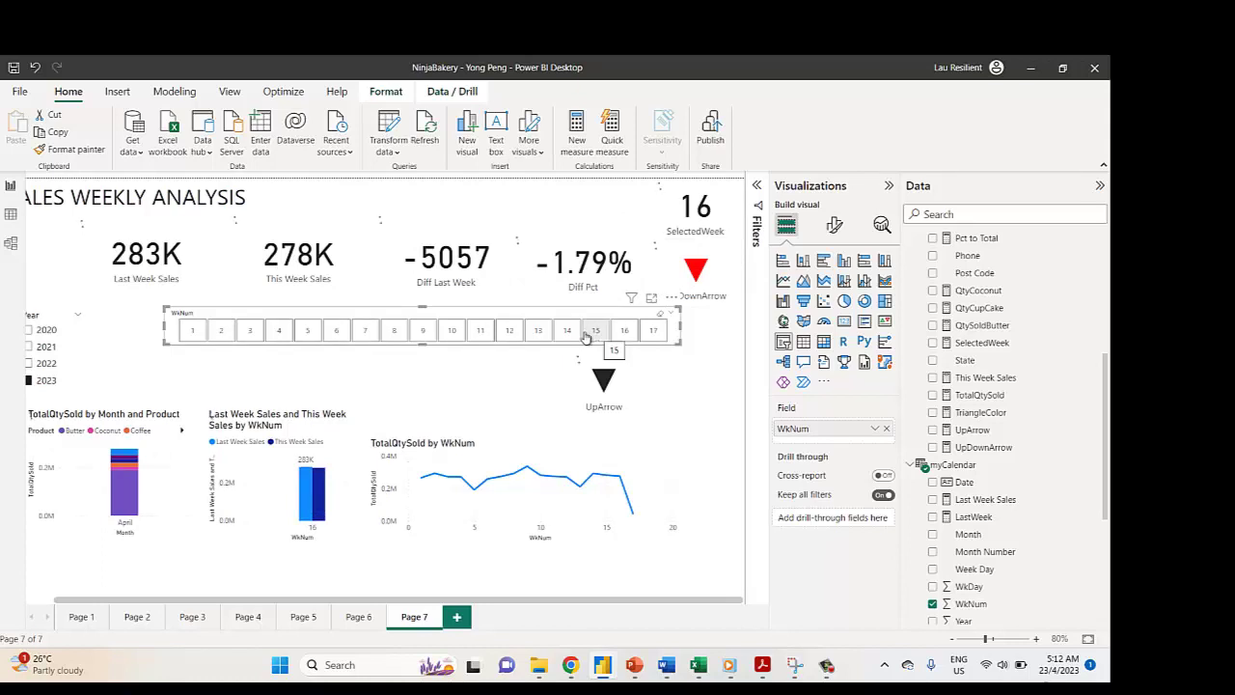
pyautogui.click(568, 332)
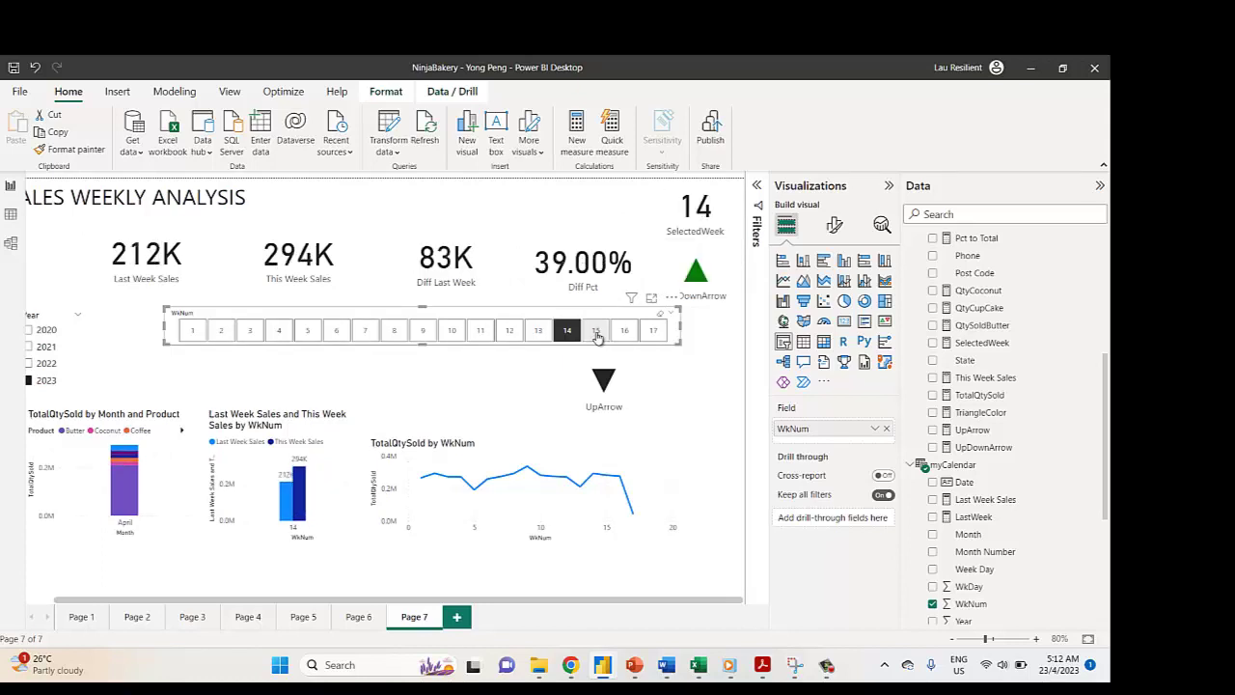
pyautogui.click(596, 333)
pyautogui.click(617, 333)
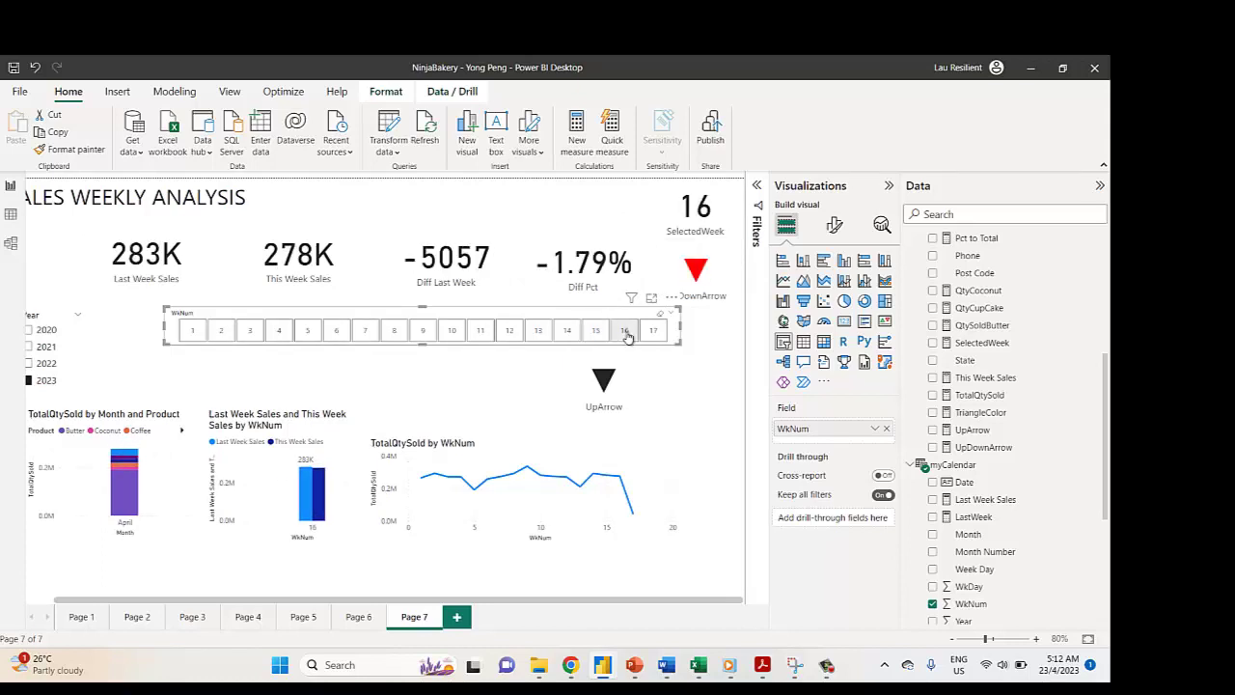
pyautogui.click(598, 332)
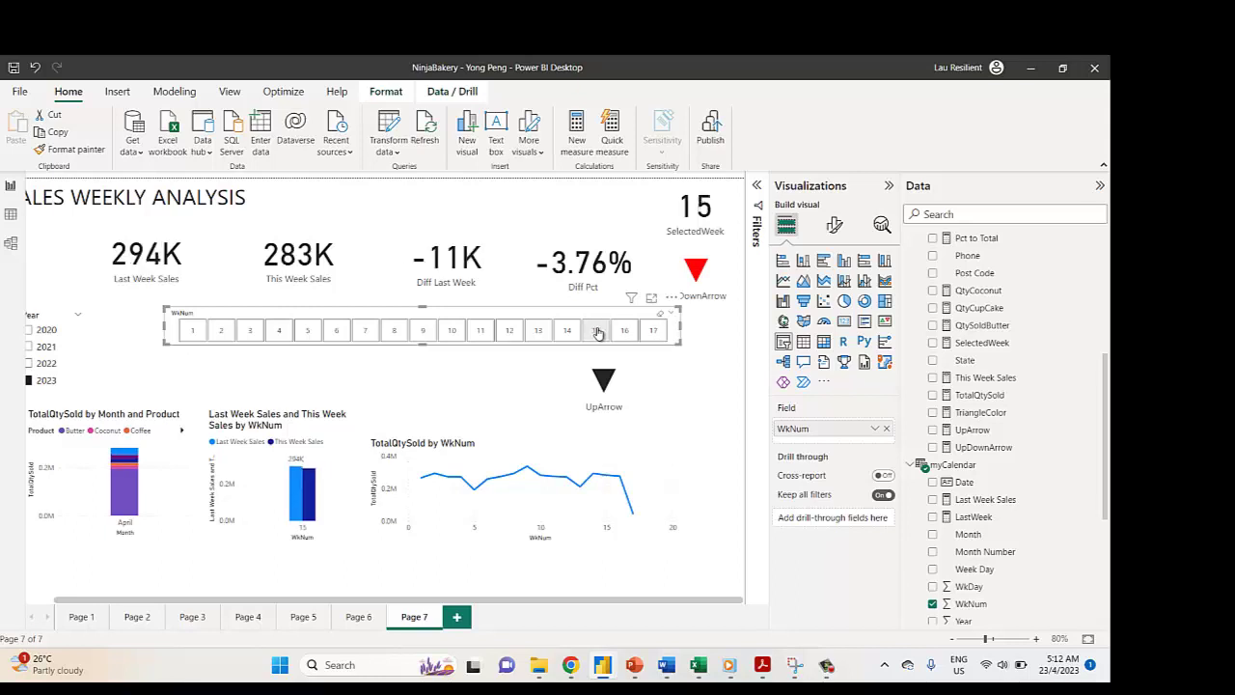
pyautogui.click(624, 333)
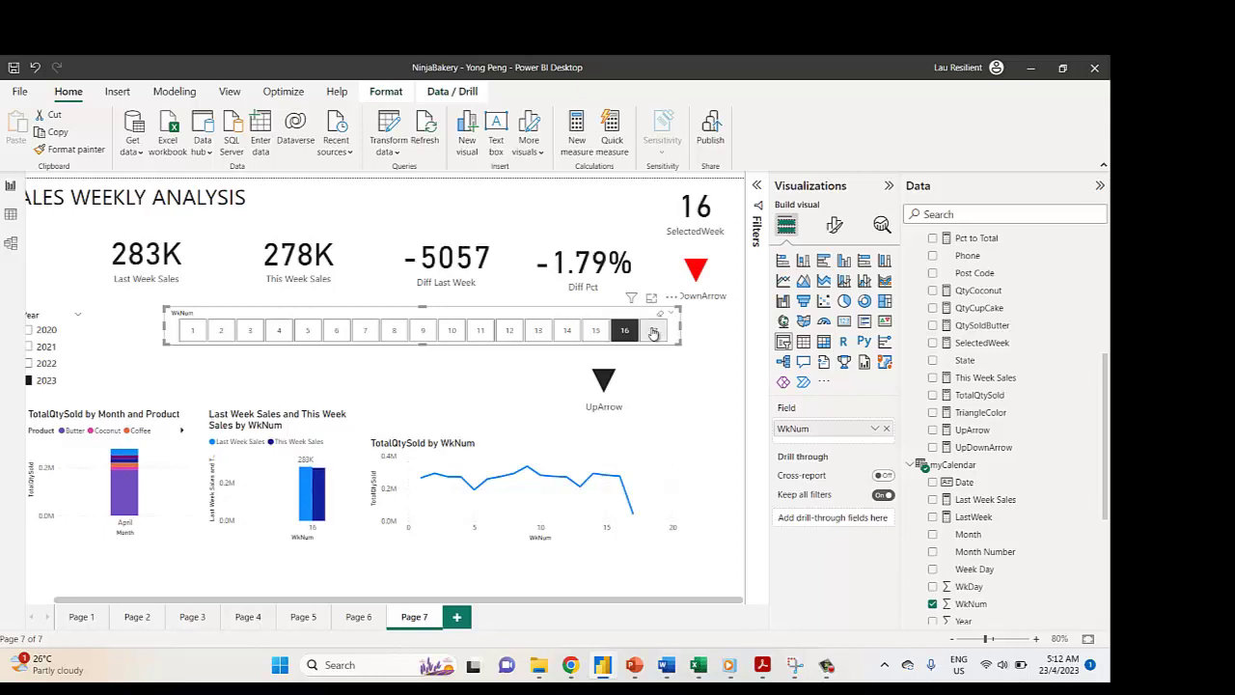
pyautogui.click(653, 331)
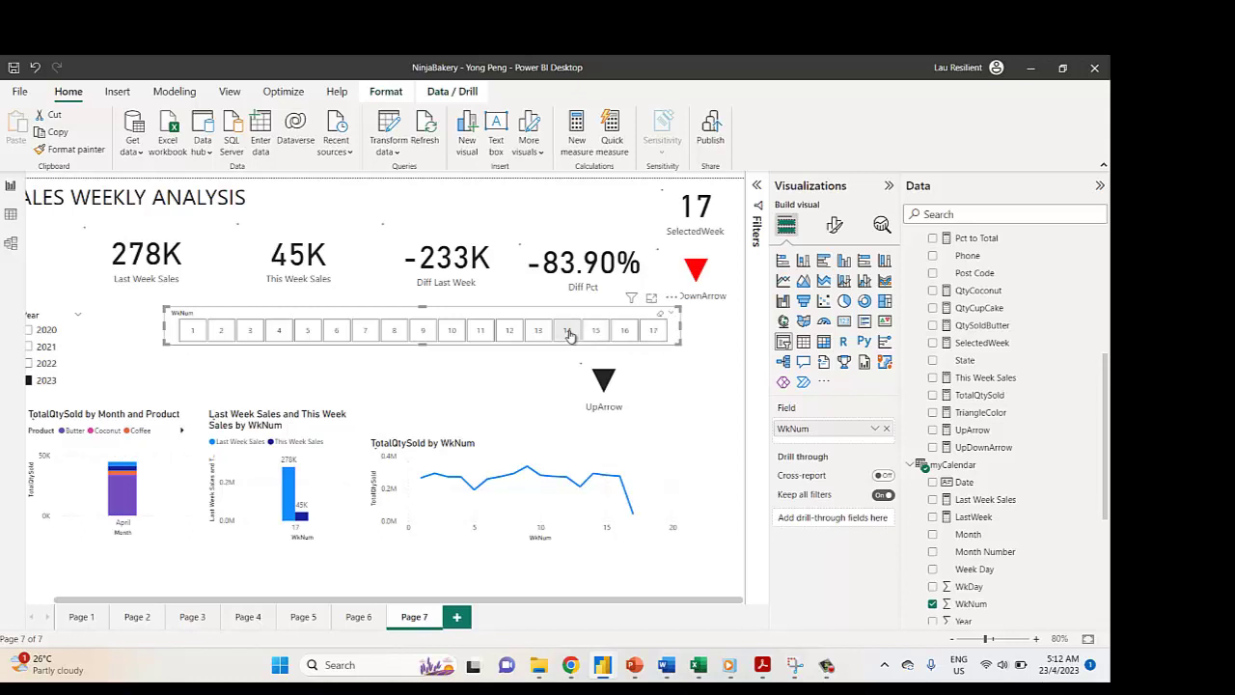
pyautogui.click(653, 331)
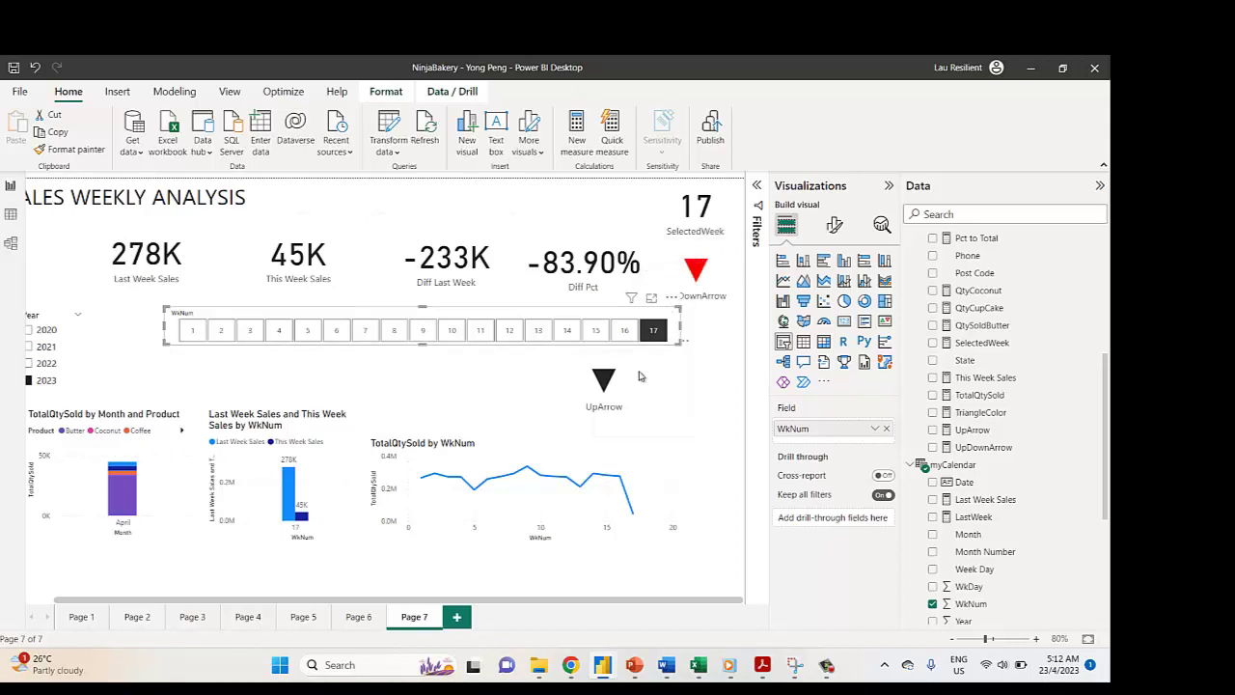
pyautogui.click(624, 330)
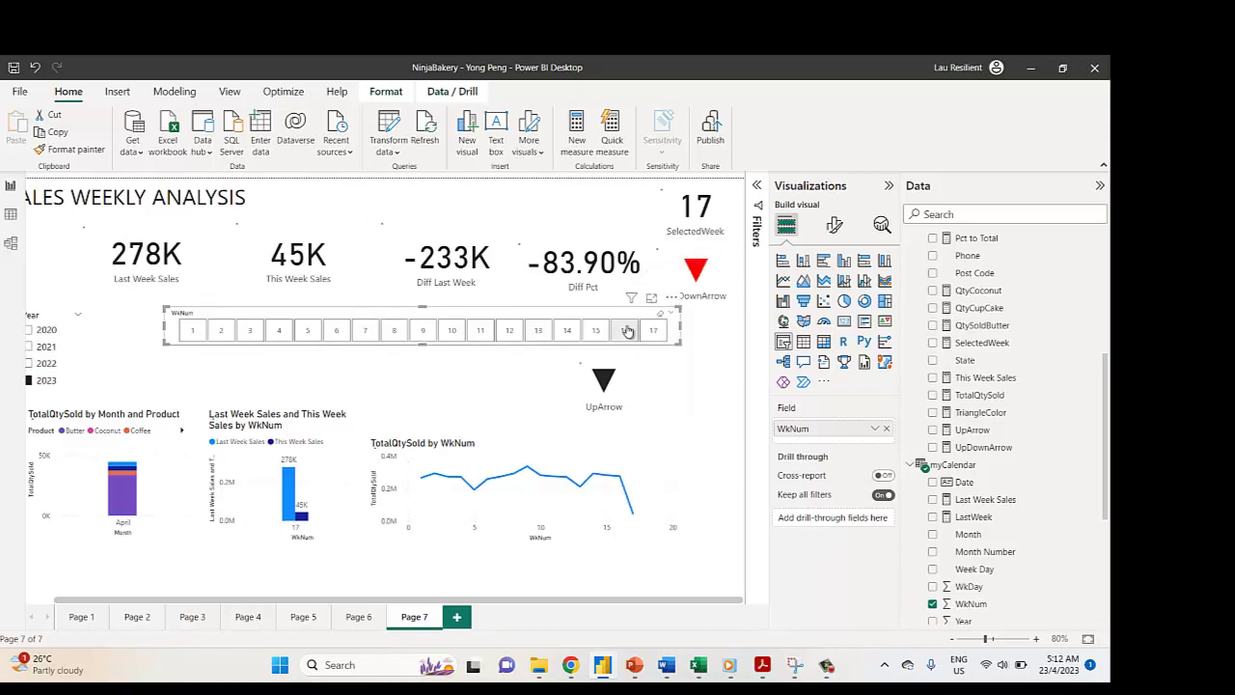
# Examine the arrow and weekly sales cards for weeks 7 to 10, finishing with the page filtered to week 9.
pyautogui.click(421, 333)
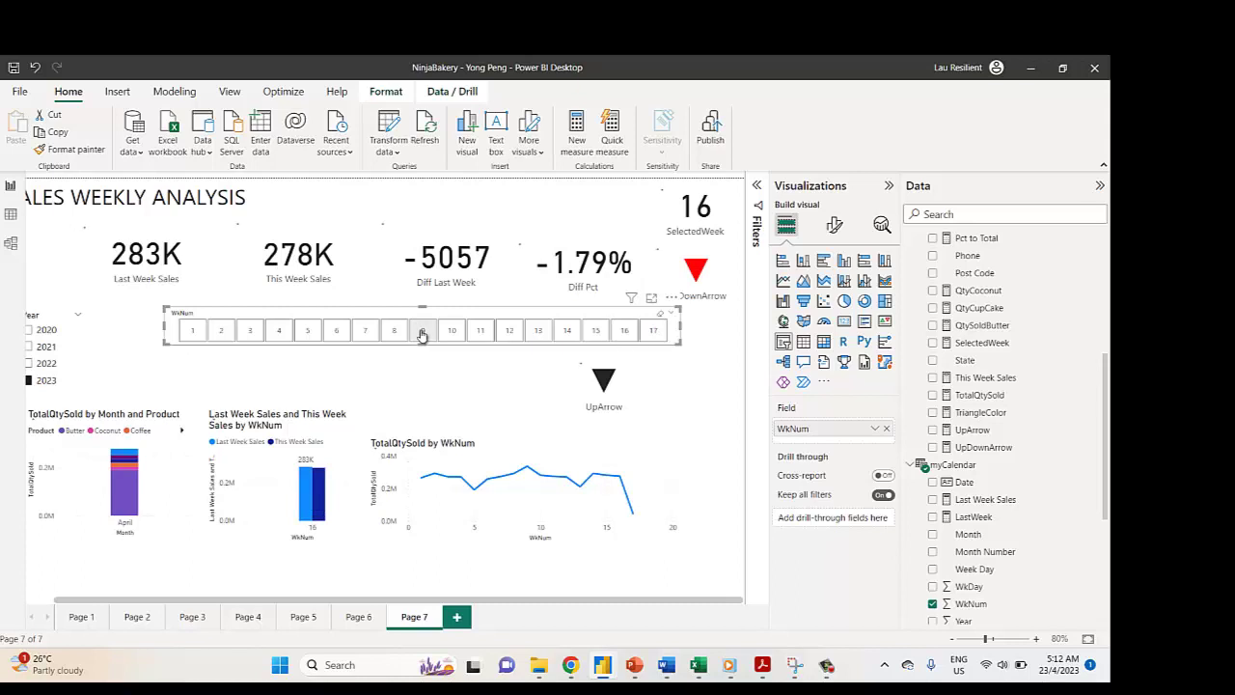
pyautogui.click(368, 334)
pyautogui.click(393, 334)
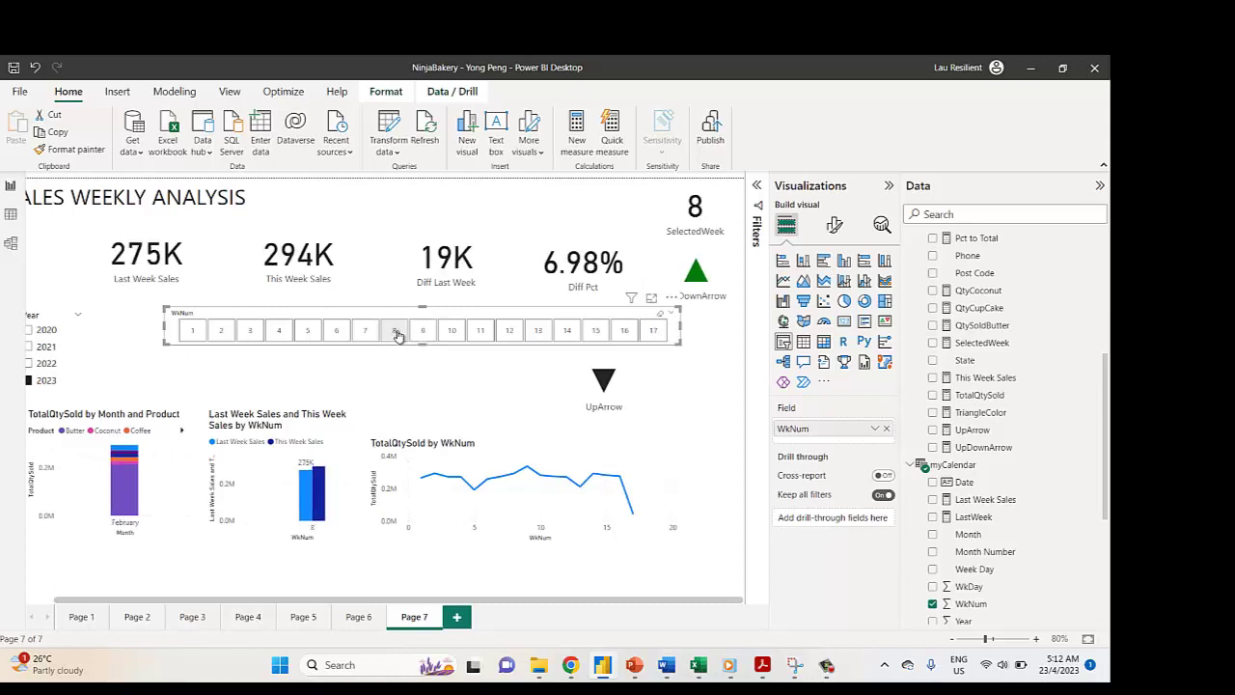
pyautogui.click(421, 333)
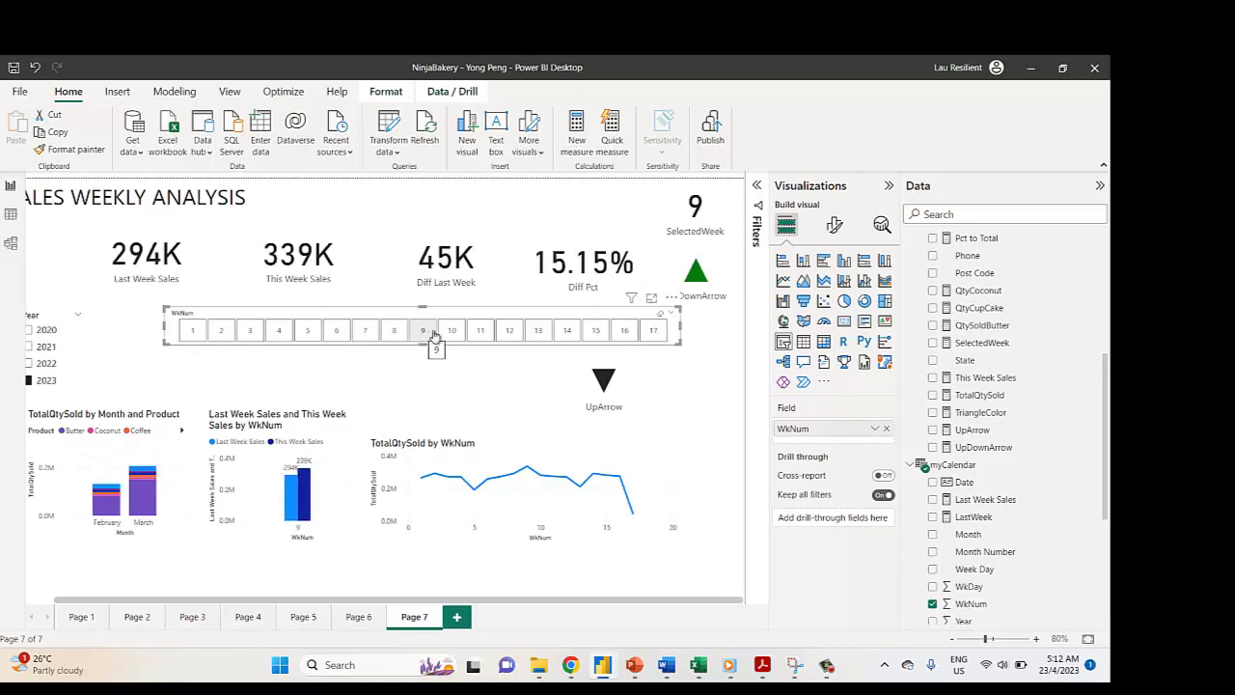
pyautogui.click(447, 334)
pyautogui.click(422, 333)
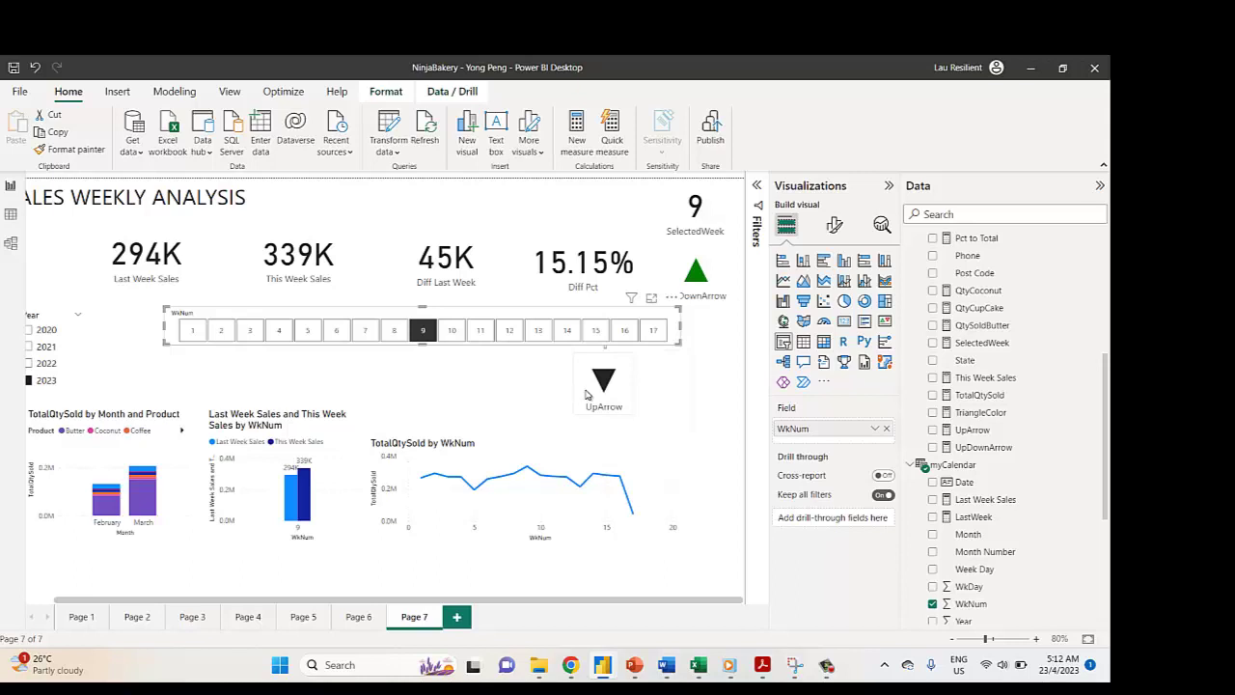
# Rename the UpArrow measure to DownArrow in its formula definition.
pyautogui.click(984, 430)
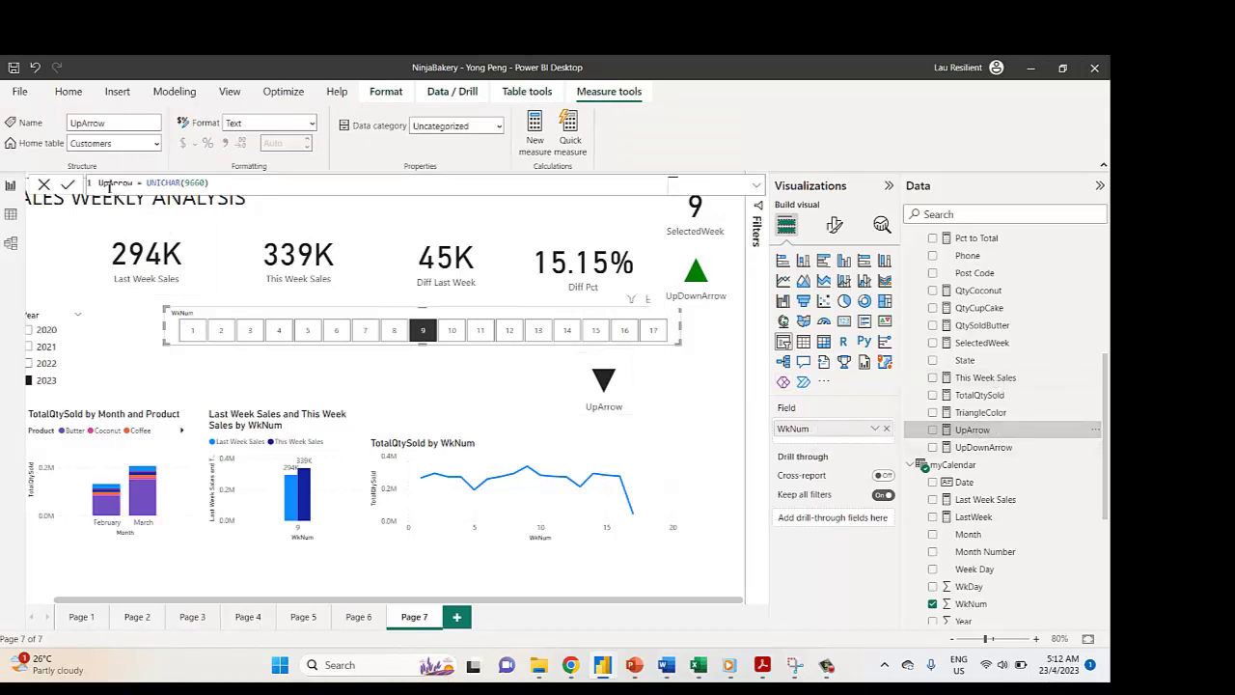
pyautogui.moveTo(109, 187); pyautogui.dragTo(100, 188)
pyautogui.write('Down')
pyautogui.press('Return')
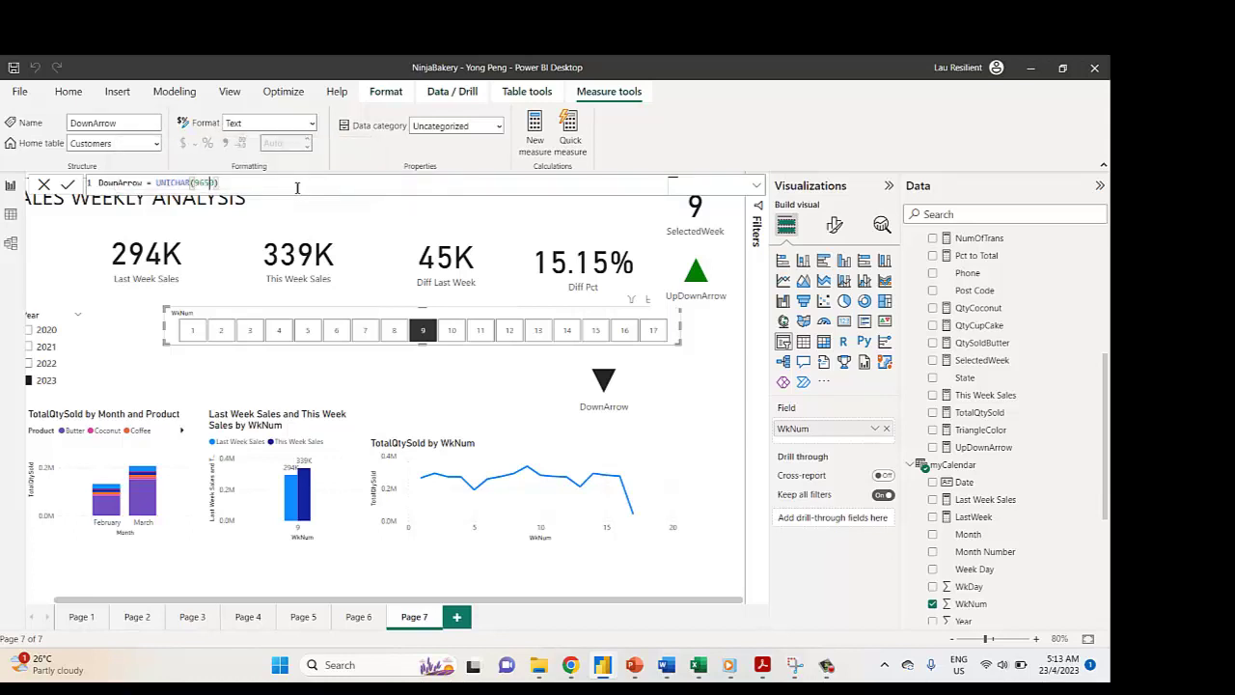
# Try UNICHAR(9650) in the DownArrow measure and restore the formula to UNICHAR(9660).
pyautogui.press('Return')
pyautogui.press('BackSpace')
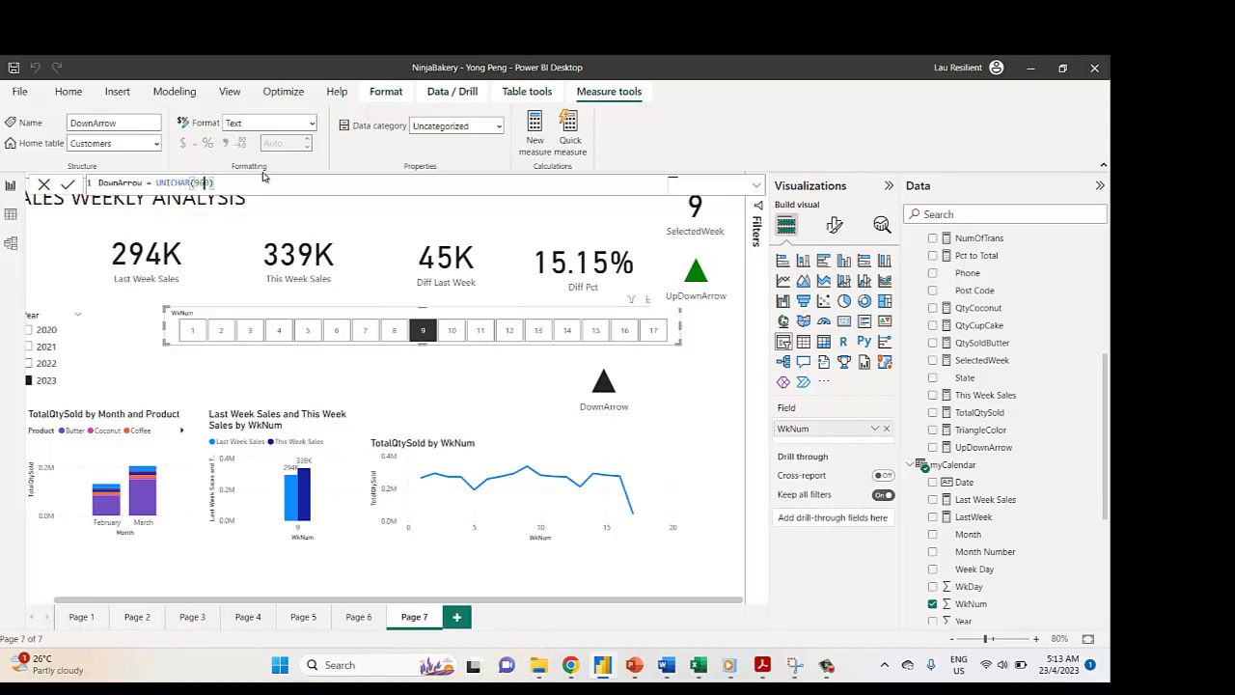
pyautogui.write('60')
pyautogui.press('Return')
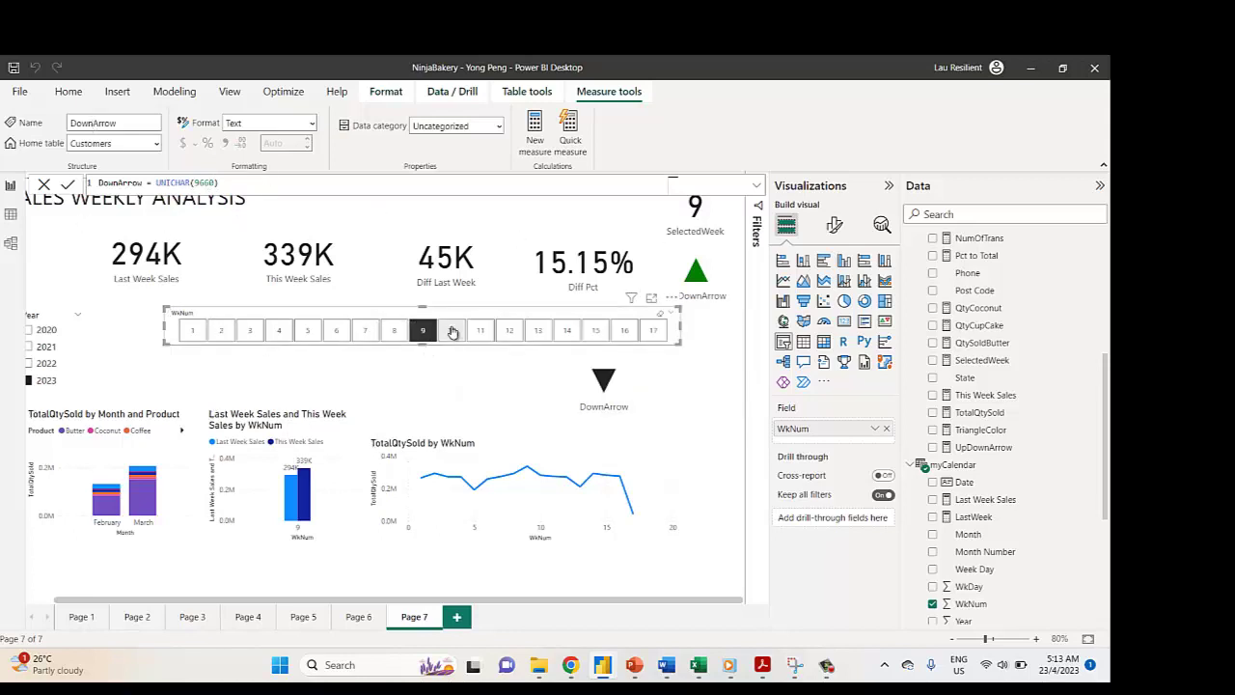
# Filter the weekly sales page to week 8 to check the arrow cards.
pyautogui.click(395, 332)
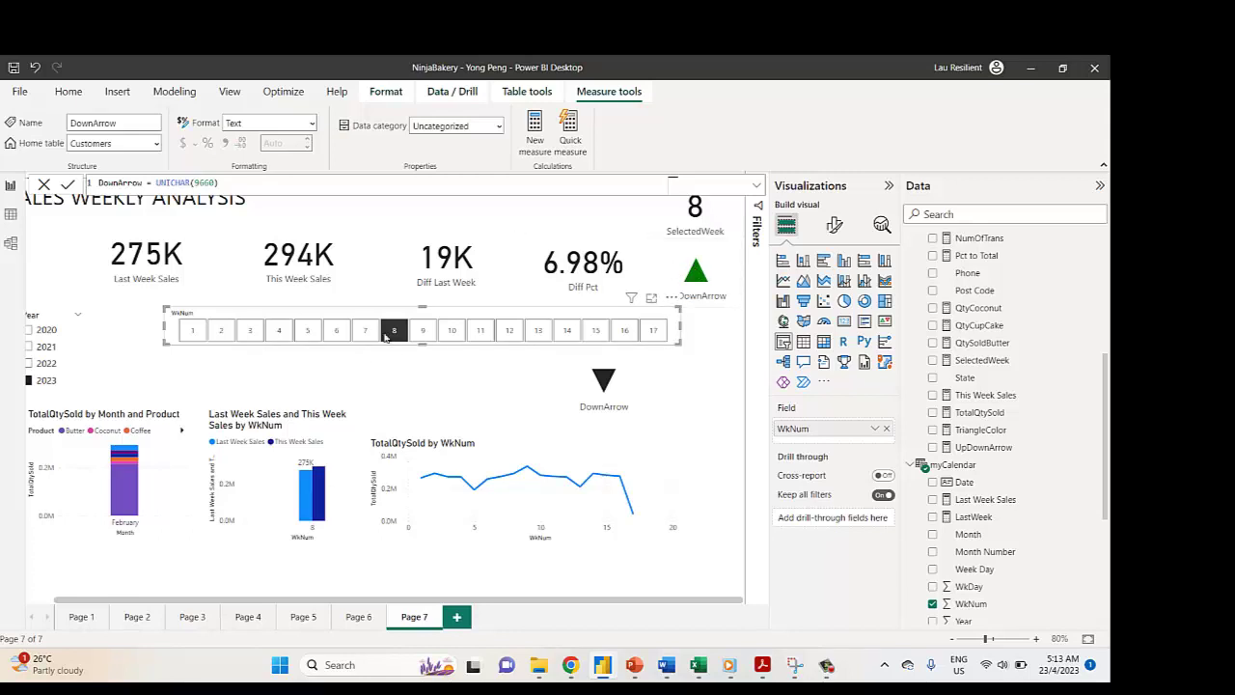